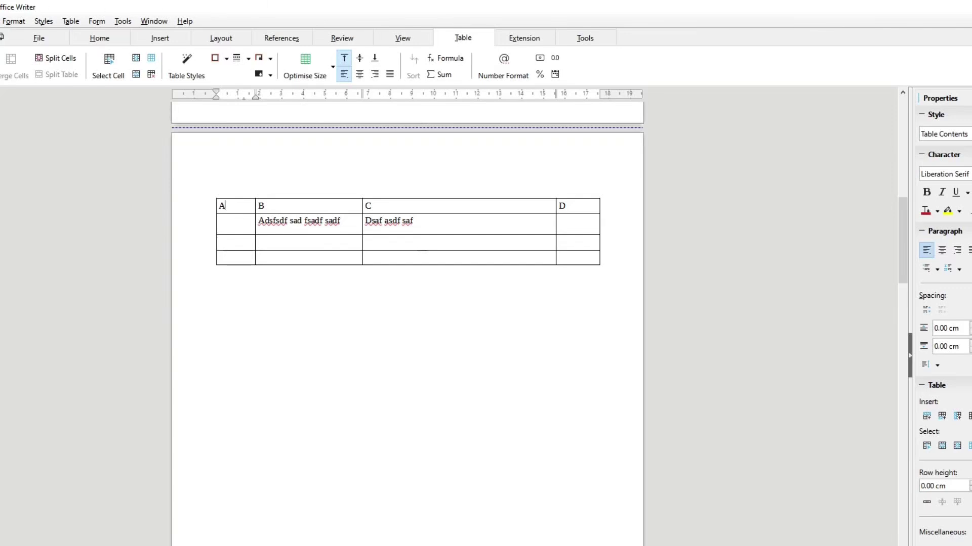
- Examine the table sizing options and compare the row height settings of the table's first and second rows
{"action": "left_click", "coordinate": [323, 78]}
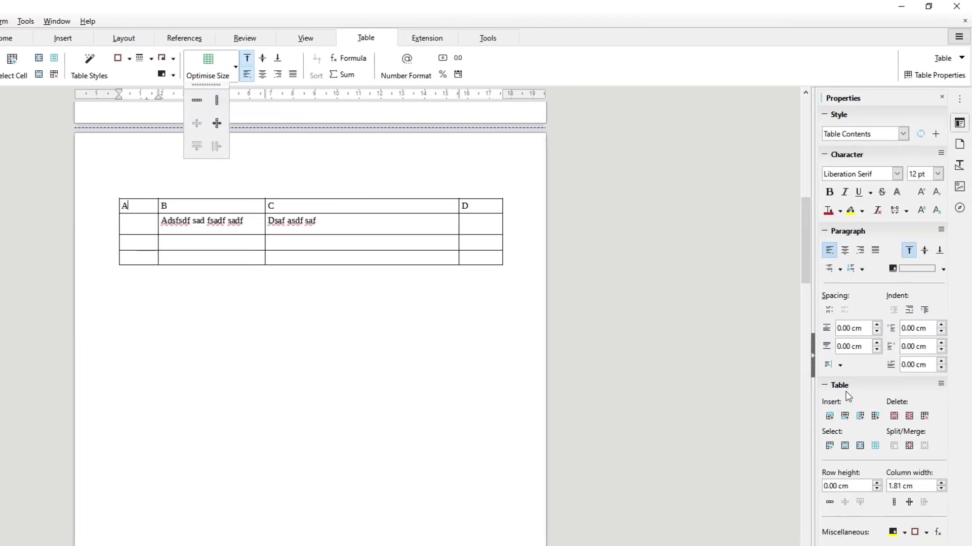
{"action": "left_click", "coordinate": [844, 476]}
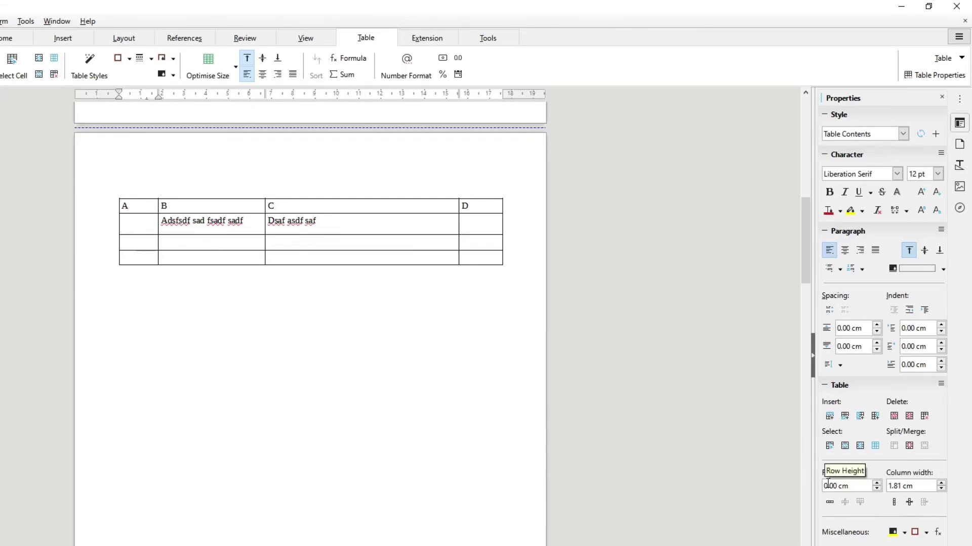
{"action": "left_click", "coordinate": [113, 206]}
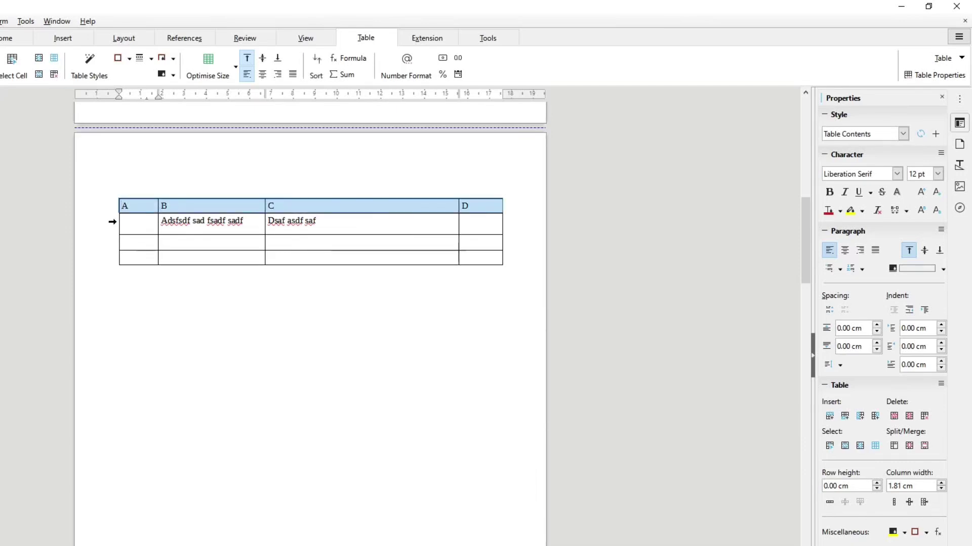
{"action": "left_click", "coordinate": [112, 222]}
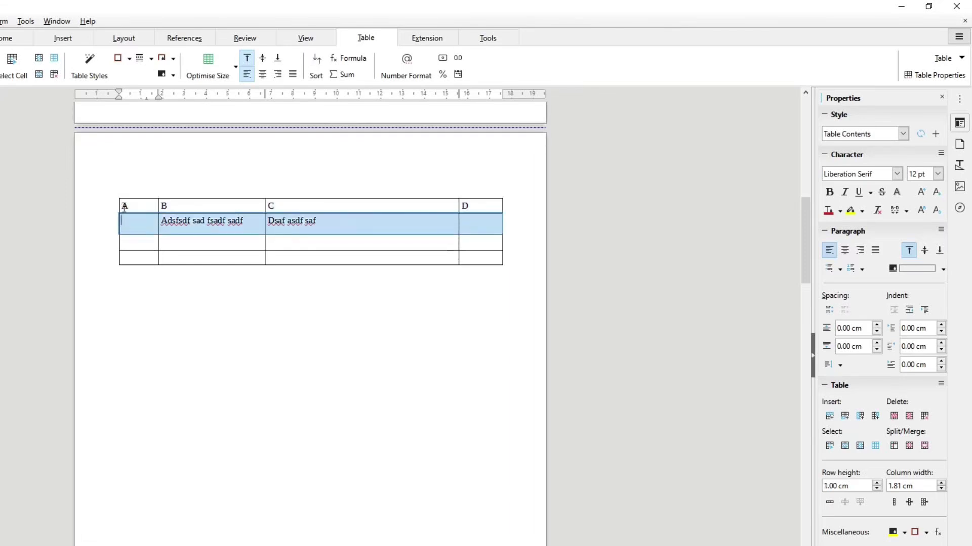
- Set the height of the table's first row to 1.00 cm and select that row
{"action": "left_click", "coordinate": [131, 205]}
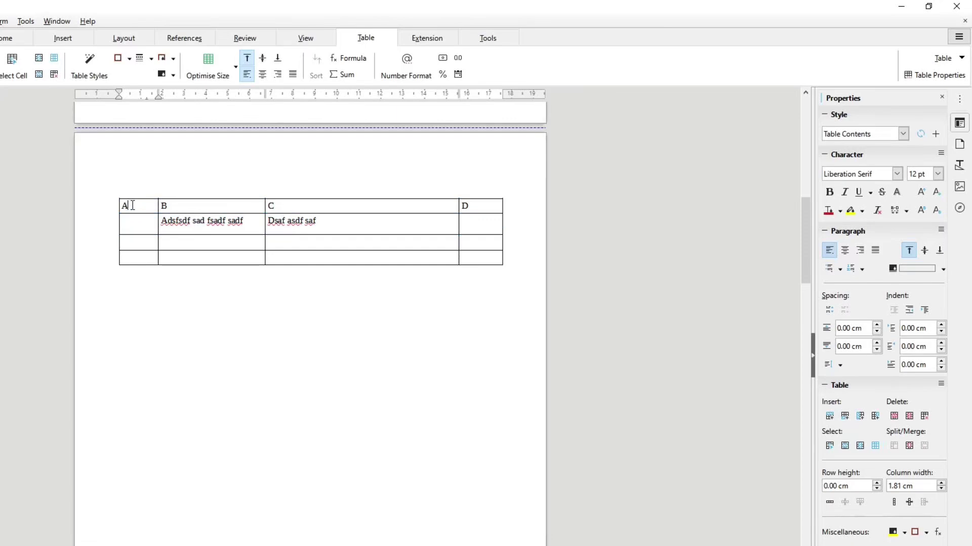
{"action": "left_click", "coordinate": [877, 486]}
{"action": "left_click", "coordinate": [877, 484]}
{"action": "left_click", "coordinate": [877, 483]}
{"action": "left_click", "coordinate": [877, 483]}
{"action": "left_click", "coordinate": [877, 483]}
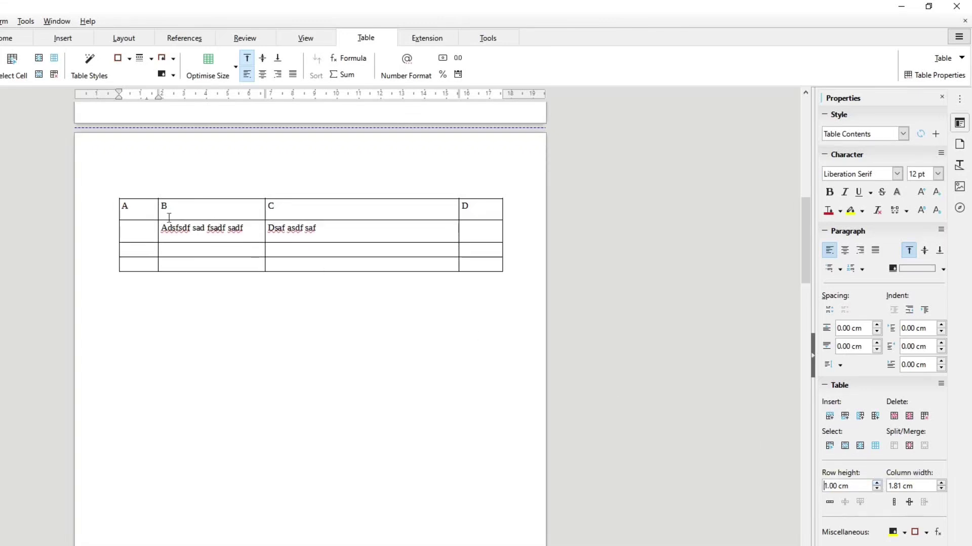
{"action": "left_click", "coordinate": [114, 211]}
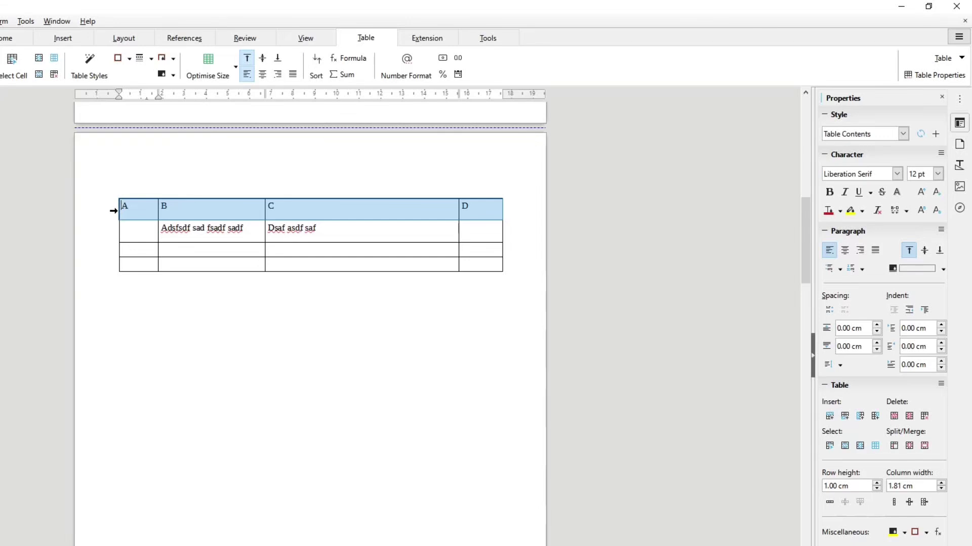
- Set the width of column A in the table to 2.50 cm
{"action": "left_click", "coordinate": [133, 231]}
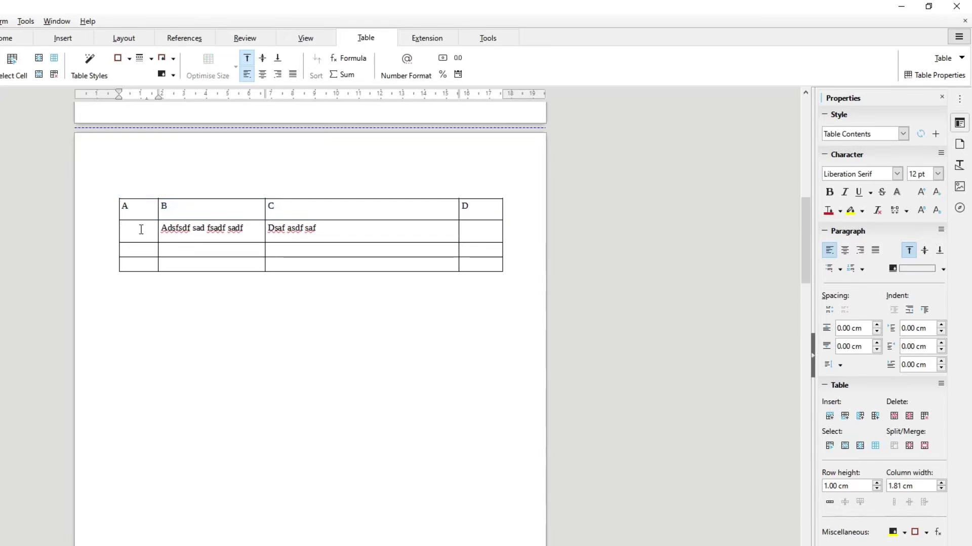
{"action": "left_click", "coordinate": [132, 193]}
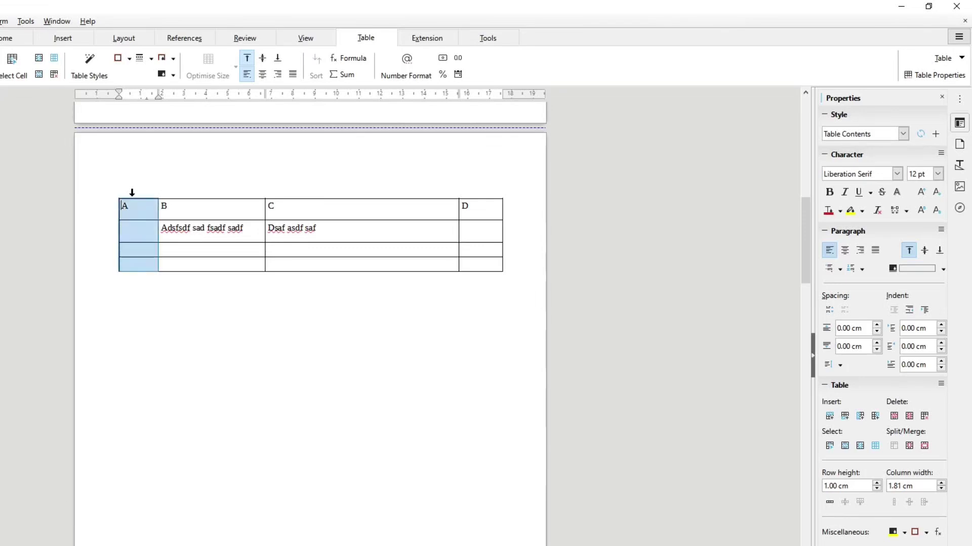
{"action": "left_click", "coordinate": [129, 229]}
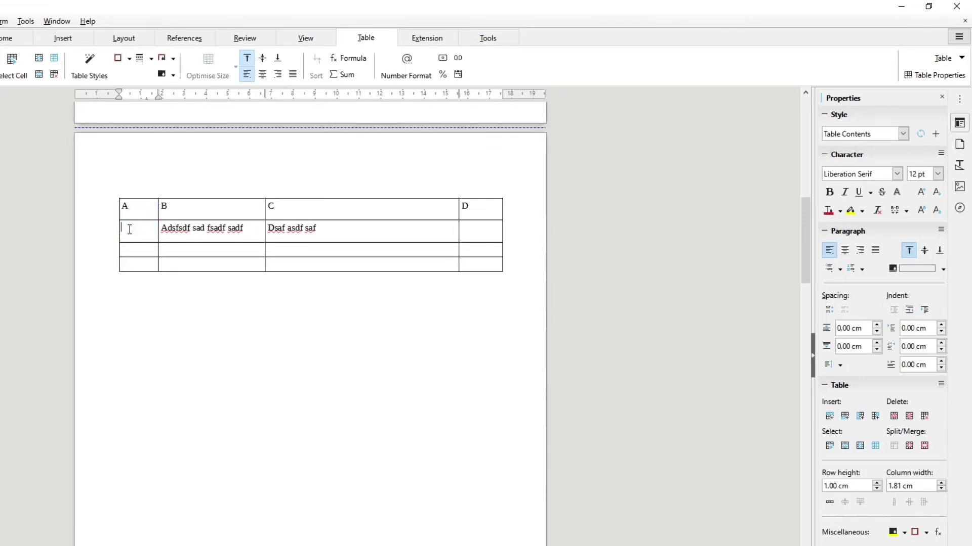
{"action": "left_click", "coordinate": [942, 483]}
{"action": "left_click", "coordinate": [942, 484]}
{"action": "left_click", "coordinate": [942, 484]}
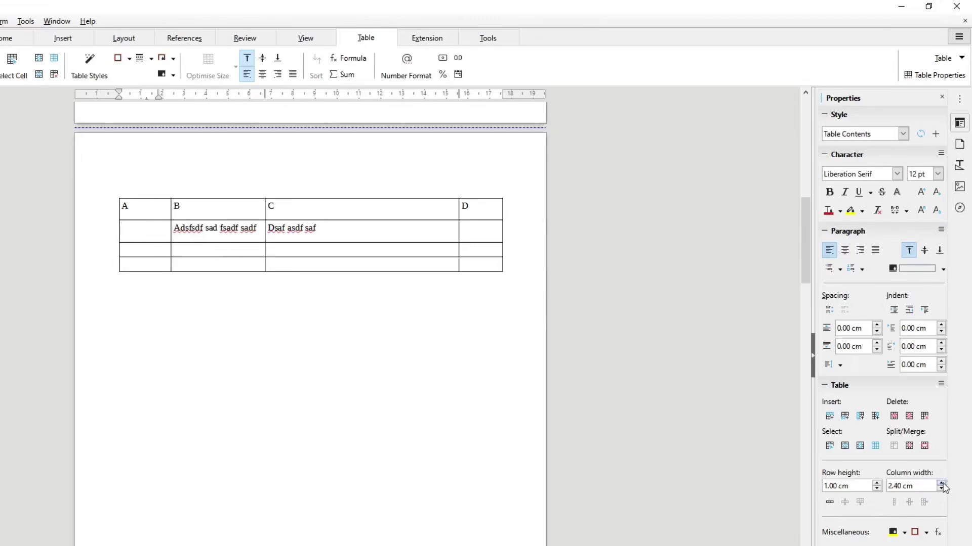
{"action": "left_click", "coordinate": [942, 484]}
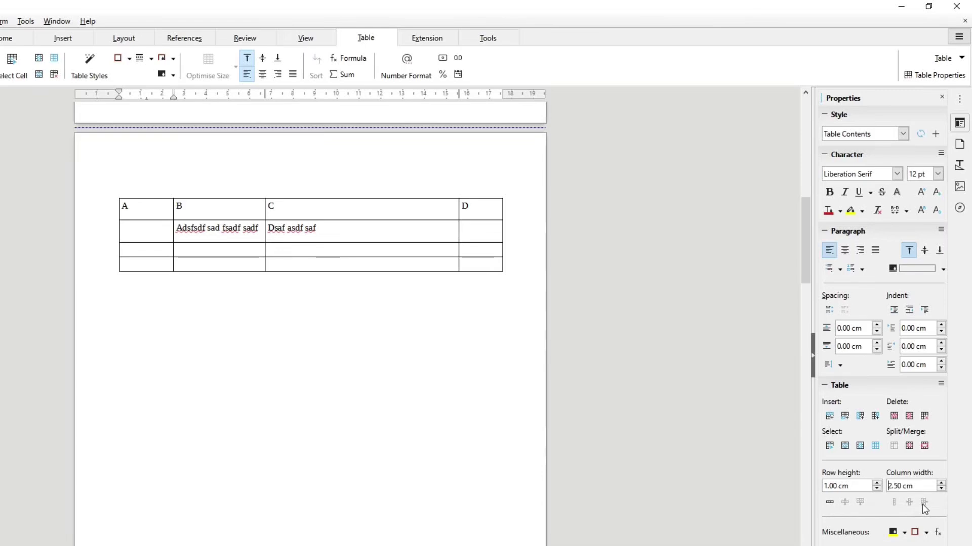
- Distribute columns A and B of the table evenly
{"action": "left_click", "coordinate": [157, 211]}
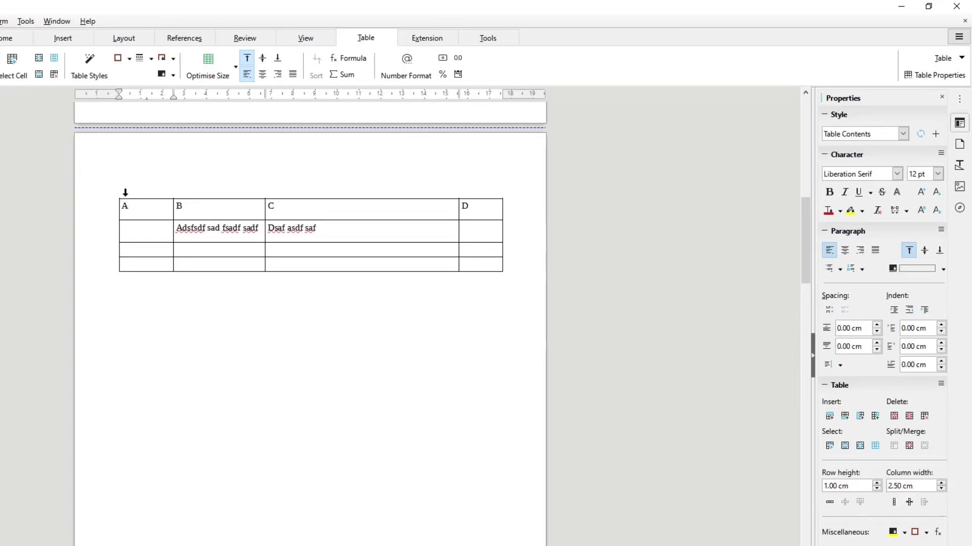
{"action": "left_click_drag", "start_coordinate": [125, 193], "coordinate": [184, 193]}
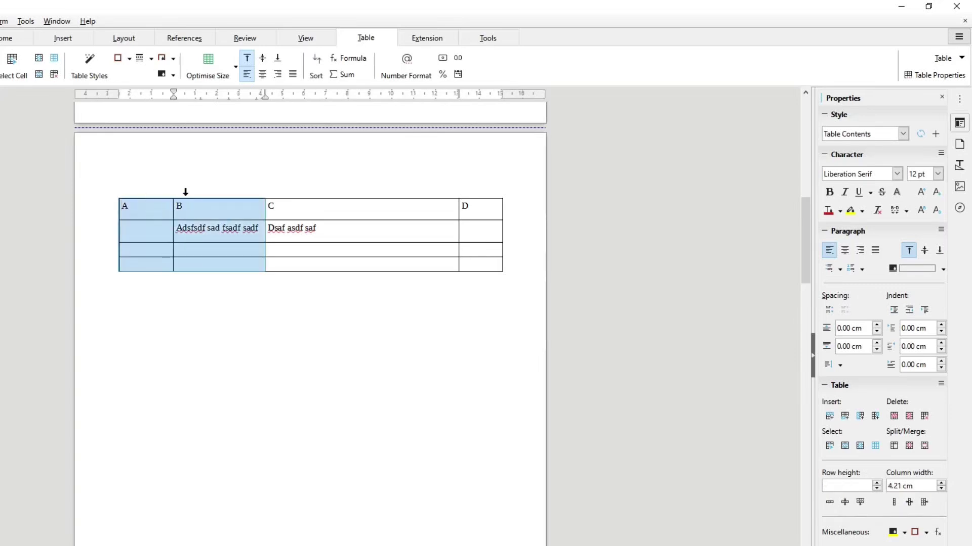
{"action": "left_click", "coordinate": [926, 506]}
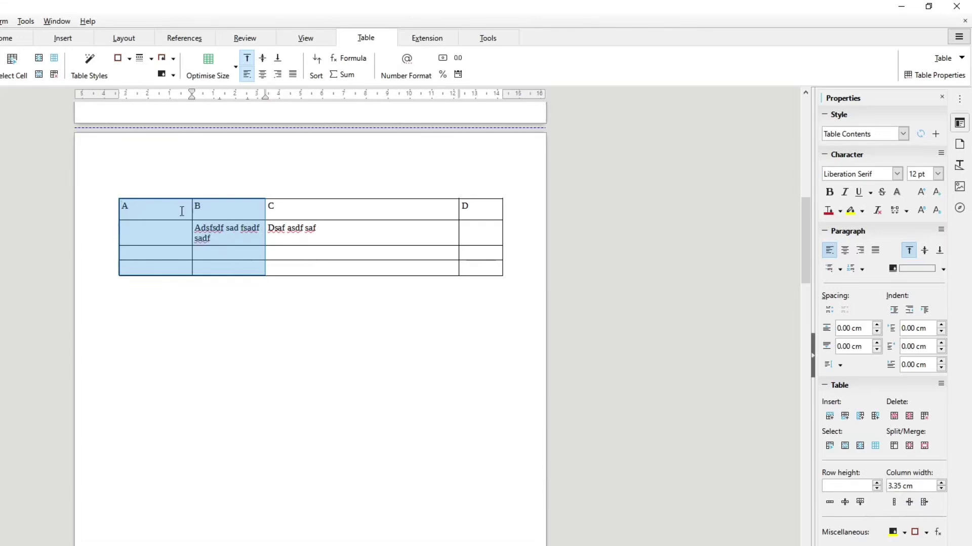
{"action": "left_click", "coordinate": [215, 213]}
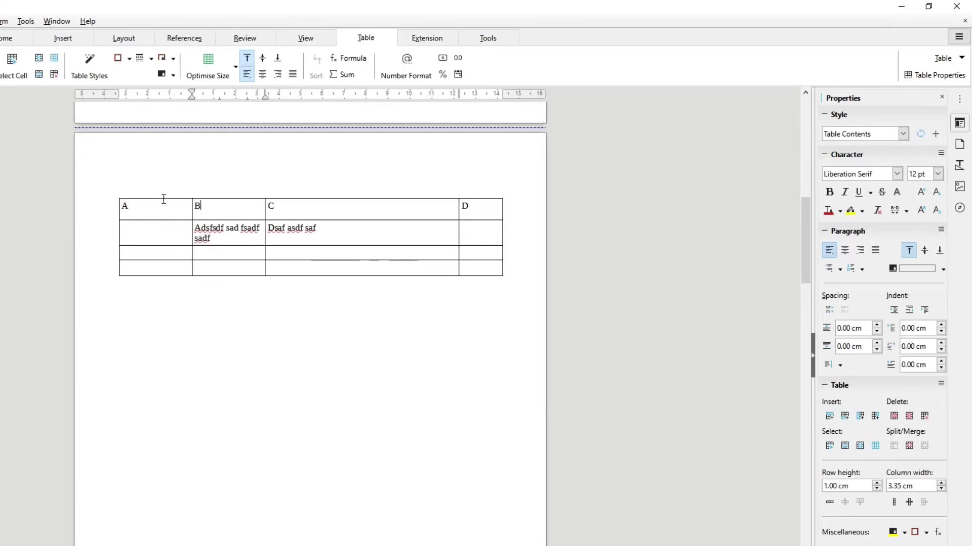
- Distribute all four table columns evenly and check the widths of columns B and D
{"action": "left_click_drag", "start_coordinate": [163, 192], "coordinate": [478, 204]}
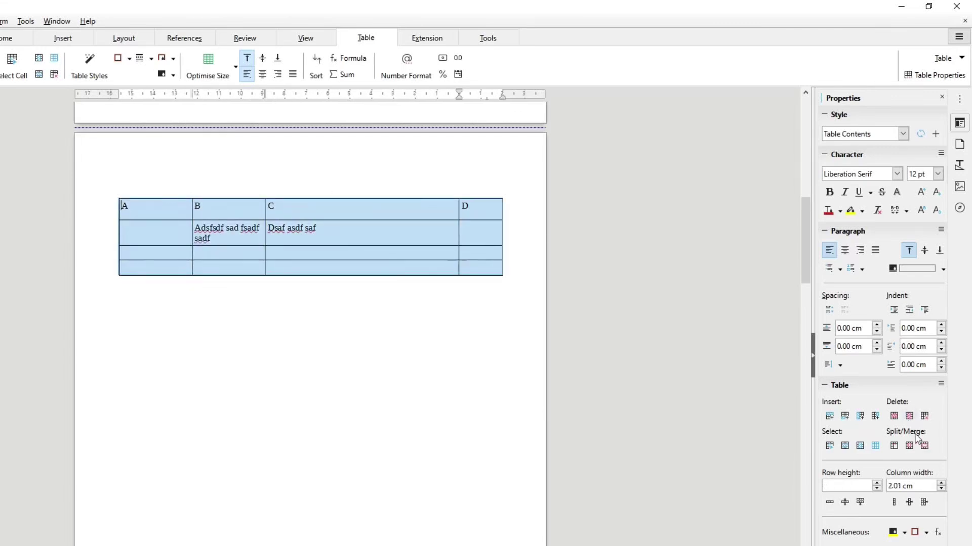
{"action": "left_click", "coordinate": [925, 506]}
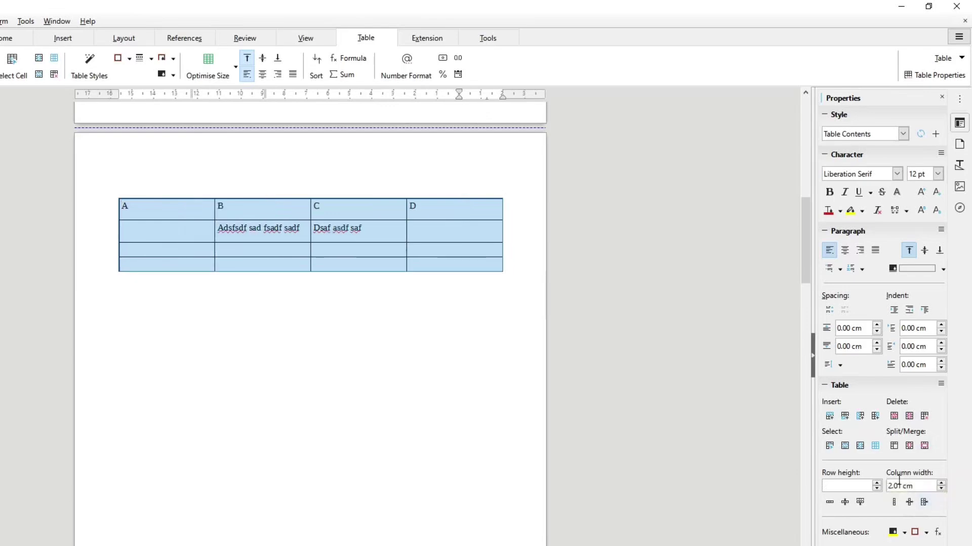
{"action": "left_click", "coordinate": [143, 212]}
{"action": "left_click", "coordinate": [223, 206]}
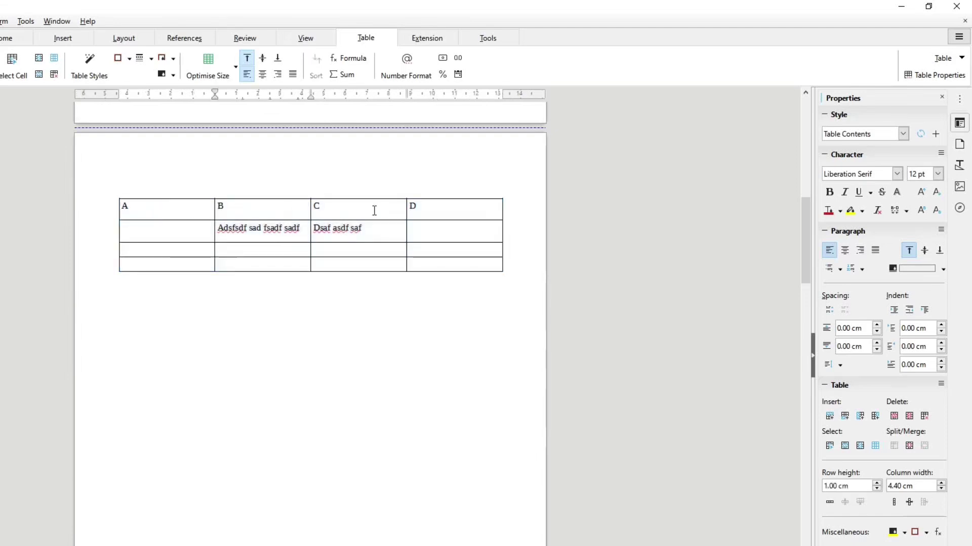
{"action": "left_click", "coordinate": [451, 216]}
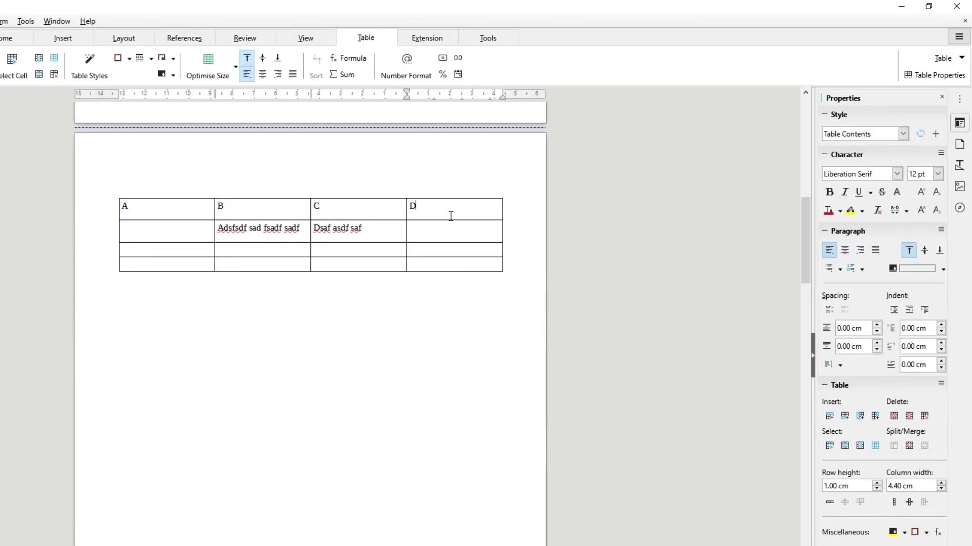
- Apply optimal column width to the whole table and check the widths of the first two columns
{"action": "key", "text": "ctrl+a"}
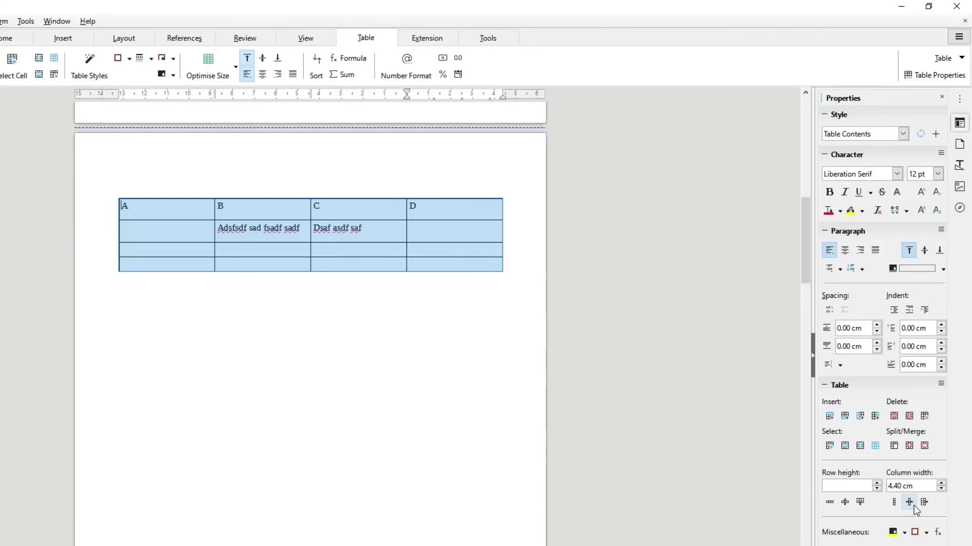
{"action": "left_click", "coordinate": [913, 505]}
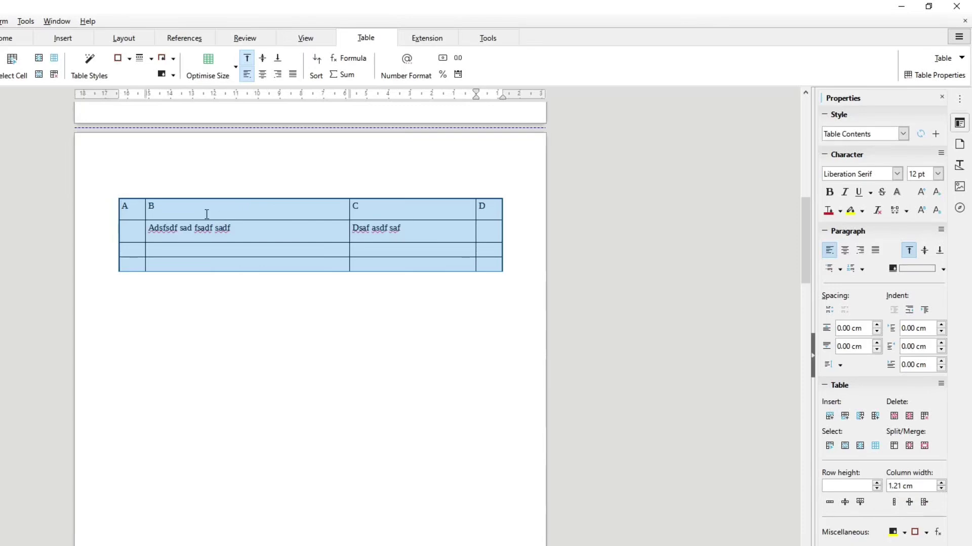
{"action": "left_click", "coordinate": [139, 223]}
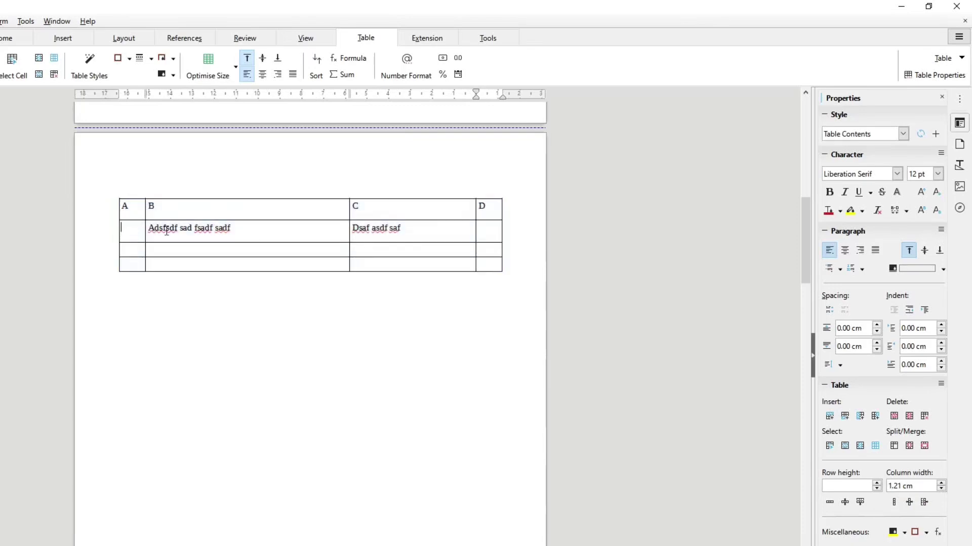
{"action": "left_click", "coordinate": [260, 229]}
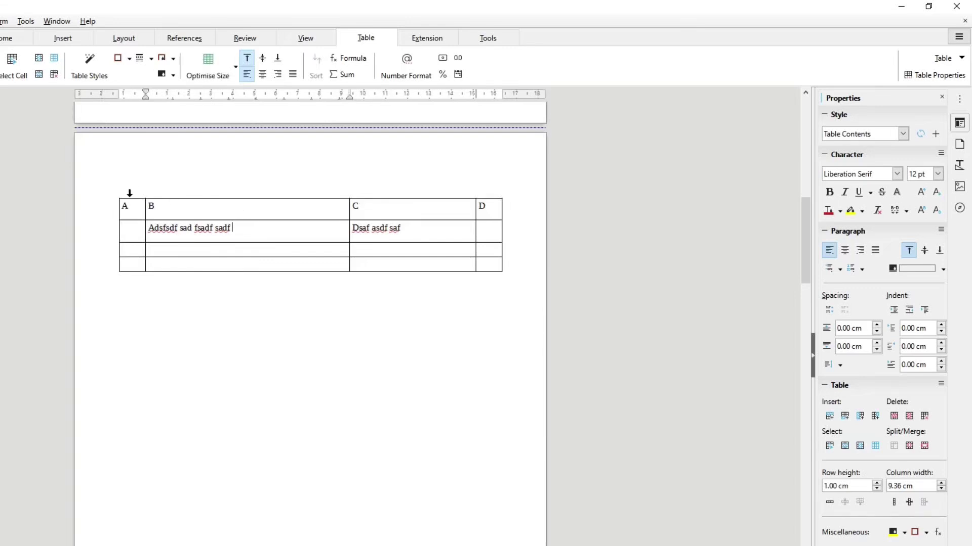
- Minimise the width of all four table columns and clear the D heading from the first row
{"action": "left_click_drag", "start_coordinate": [128, 191], "coordinate": [516, 195]}
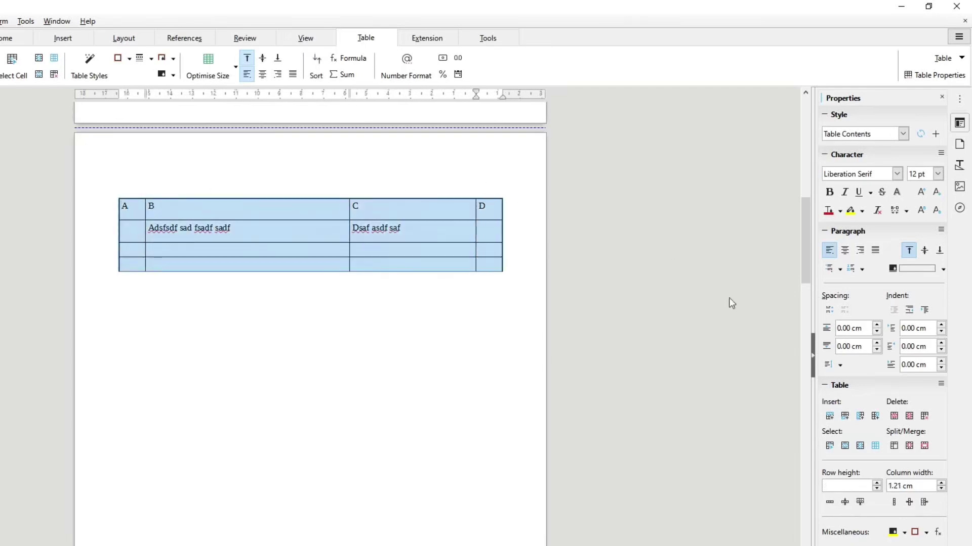
{"action": "left_click", "coordinate": [898, 507]}
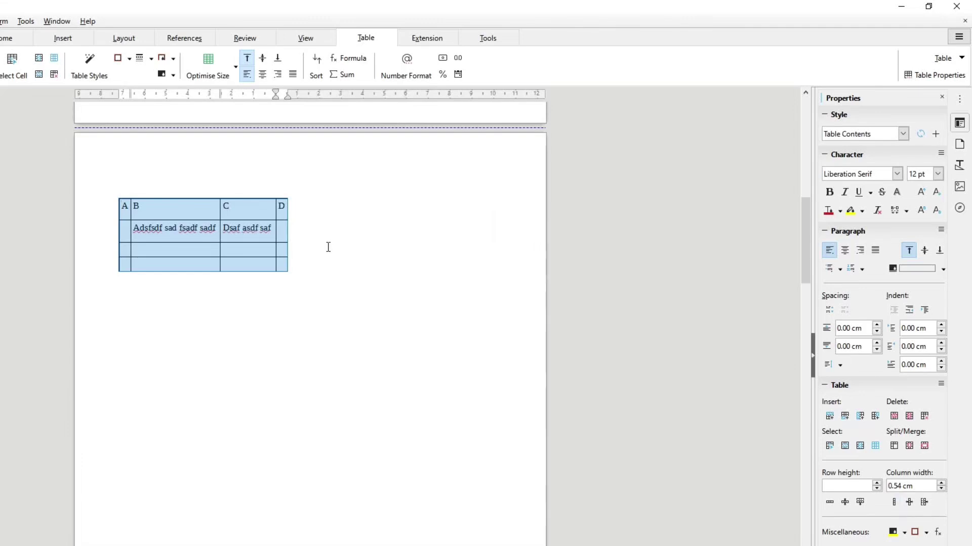
{"action": "left_click", "coordinate": [282, 206]}
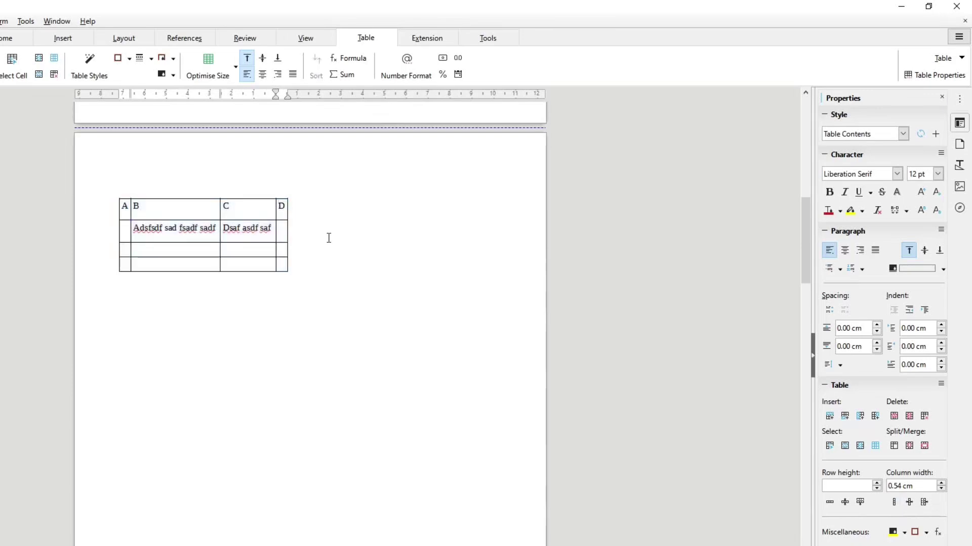
{"action": "key", "text": "Delete"}
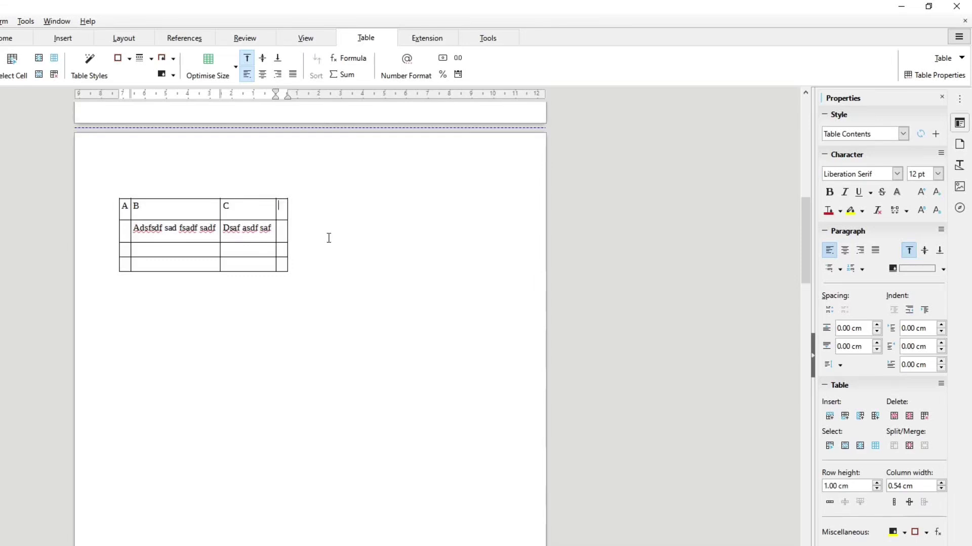
- Minimise the column widths again with the last column empty, and undo back to the optimal widths with the D heading
{"action": "left_click", "coordinate": [122, 192]}
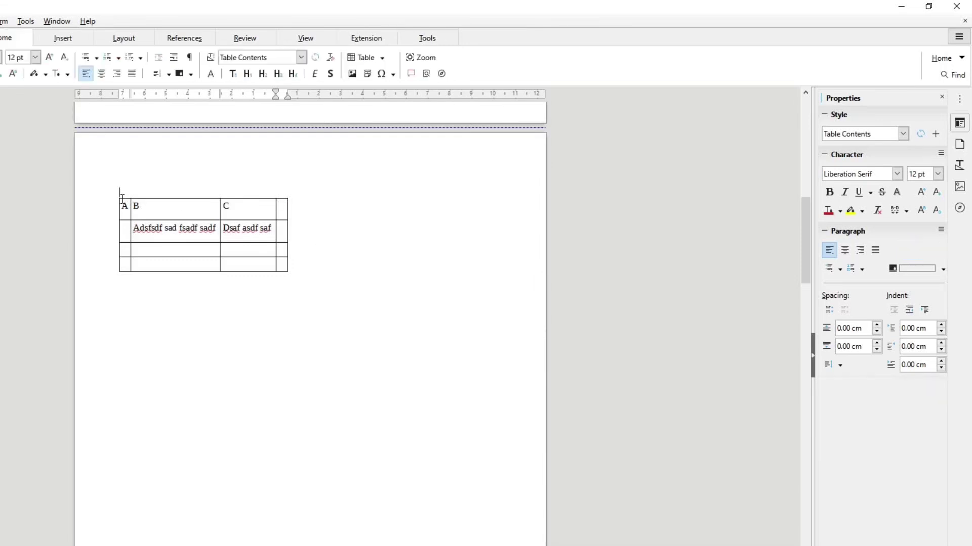
{"action": "left_click_drag", "start_coordinate": [122, 191], "coordinate": [288, 187]}
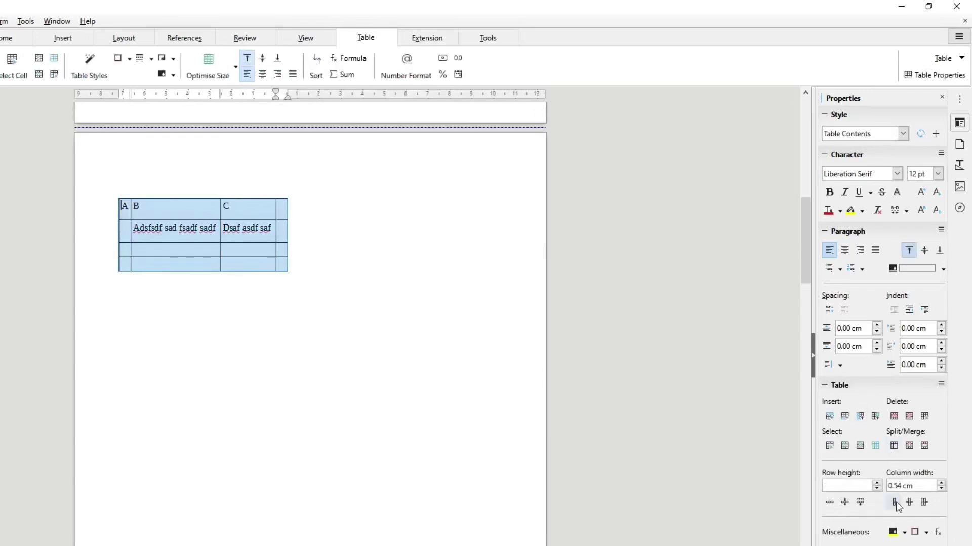
{"action": "left_click", "coordinate": [894, 502]}
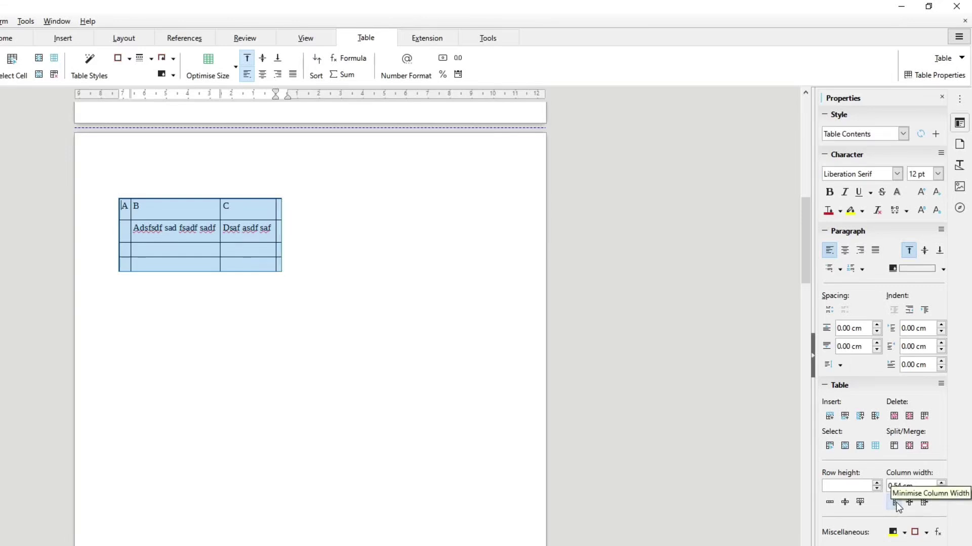
{"action": "left_click", "coordinate": [274, 211]}
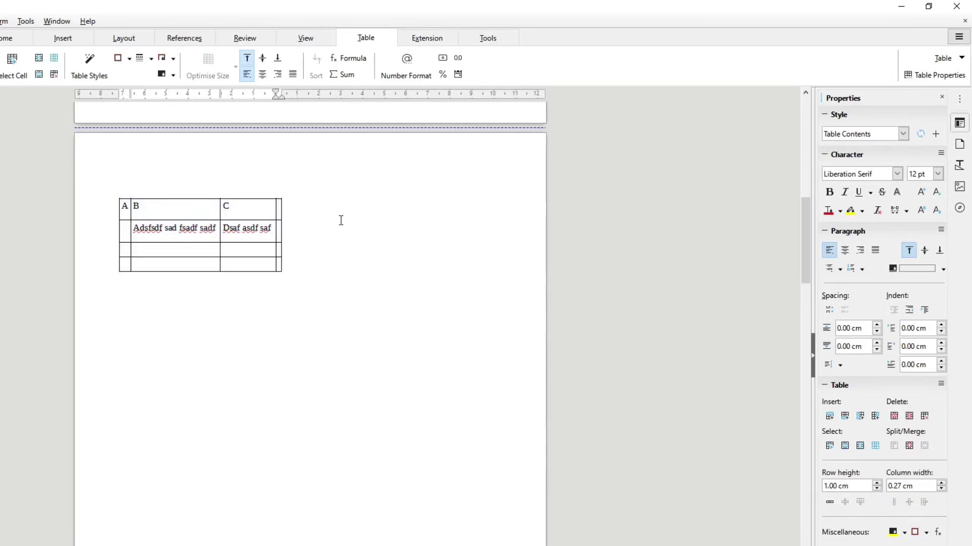
{"action": "type", "text": "D"}
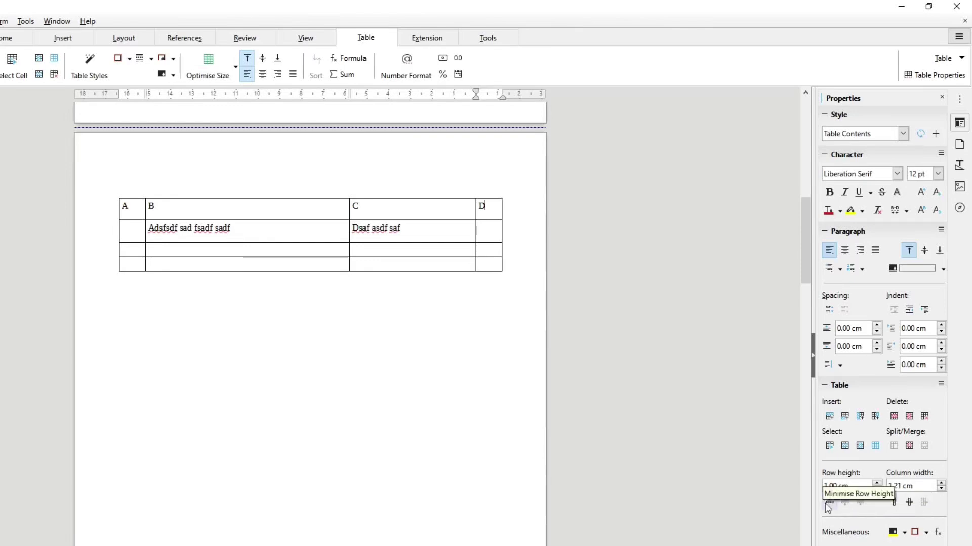
- Minimise the row height of the table's first row, which holds the A to D headings
{"action": "left_click", "coordinate": [112, 213]}
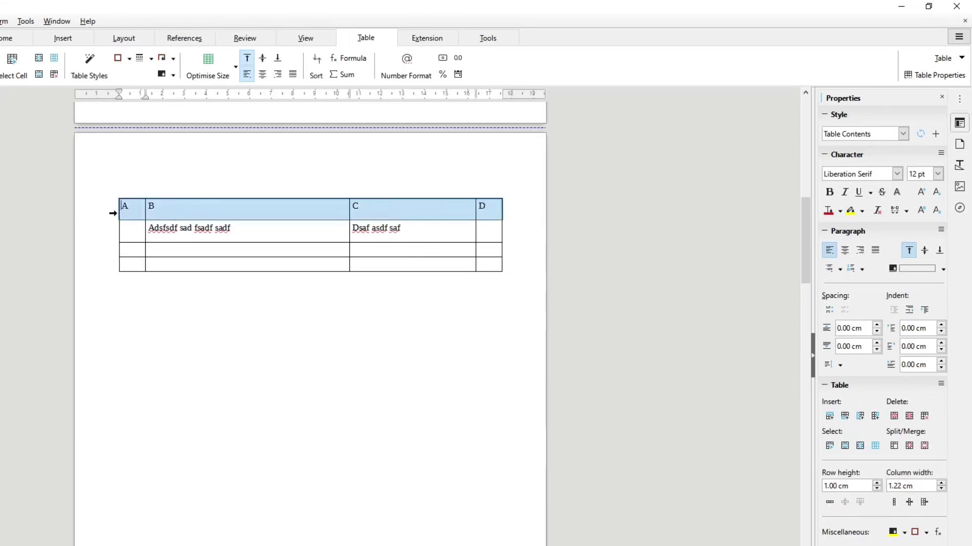
{"action": "left_click", "coordinate": [123, 209]}
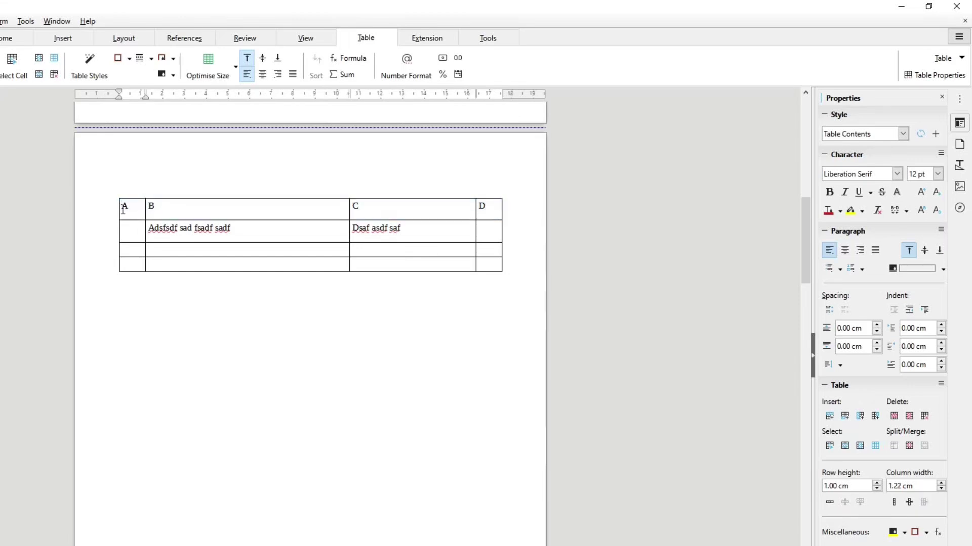
{"action": "left_click", "coordinate": [830, 503]}
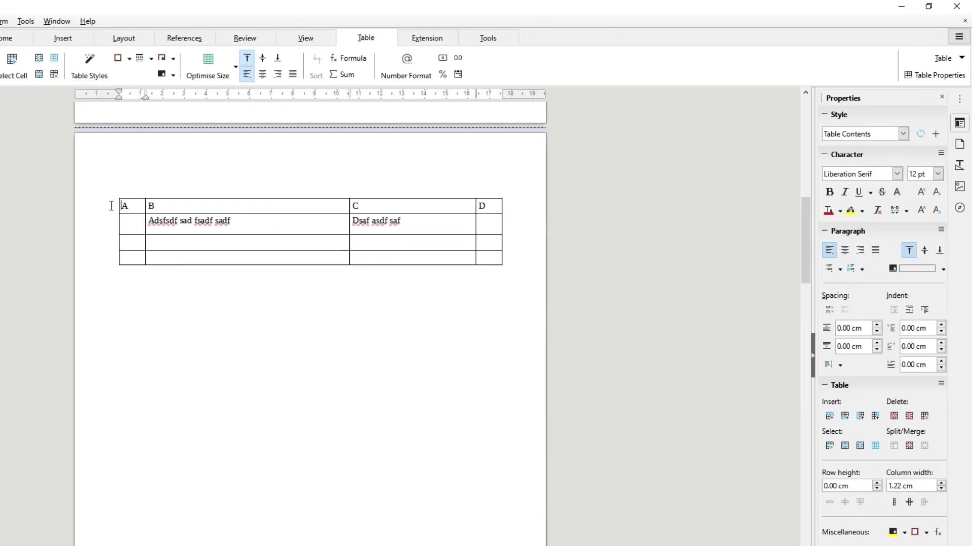
- Apply optimal row height to all four table rows, and undo it
{"action": "left_click_drag", "start_coordinate": [108, 206], "coordinate": [115, 218]}
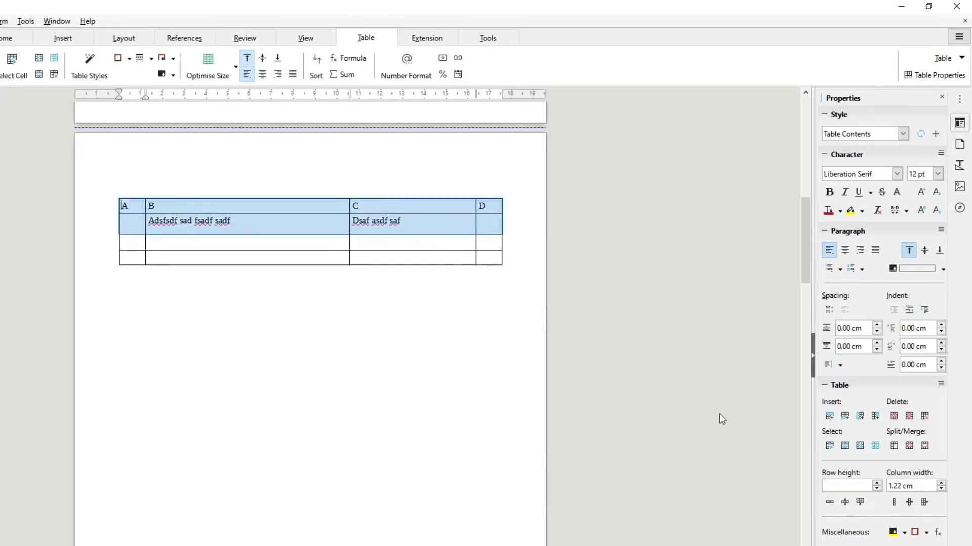
{"action": "left_click", "coordinate": [111, 207]}
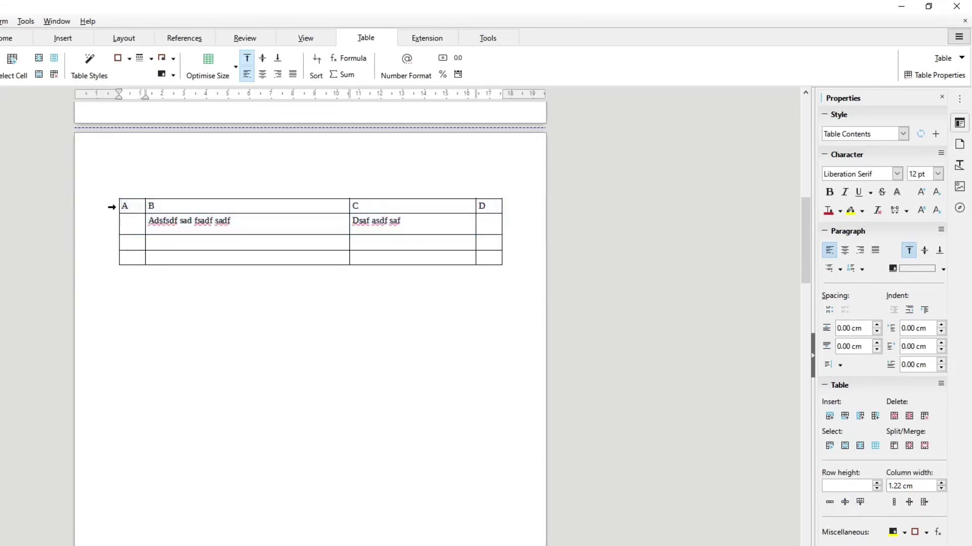
{"action": "left_click_drag", "start_coordinate": [113, 206], "coordinate": [127, 255]}
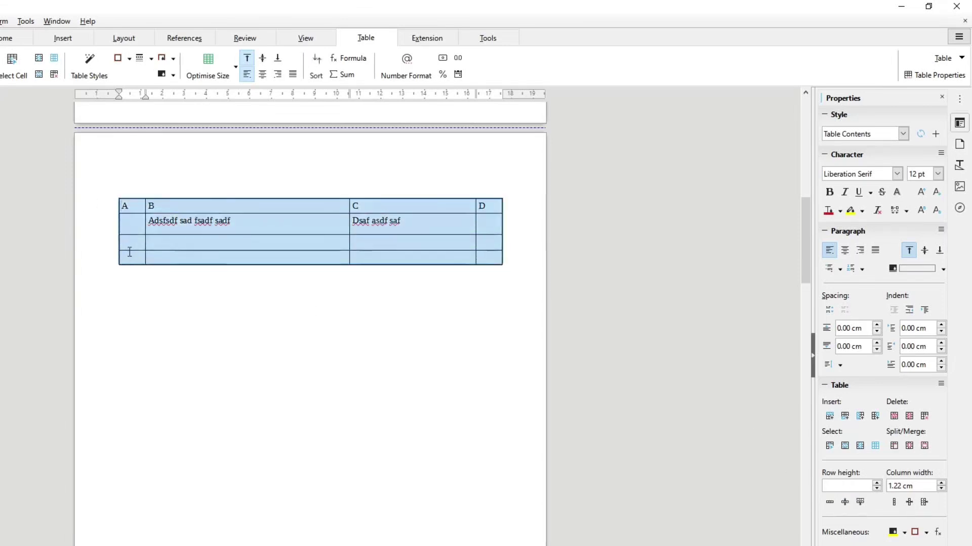
{"action": "left_click", "coordinate": [844, 503]}
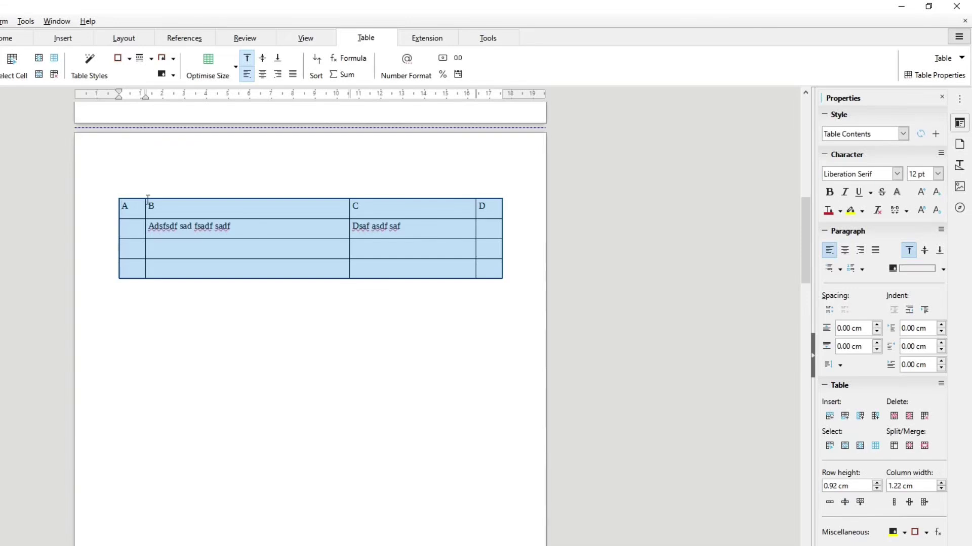
{"action": "key", "text": "ctrl+z"}
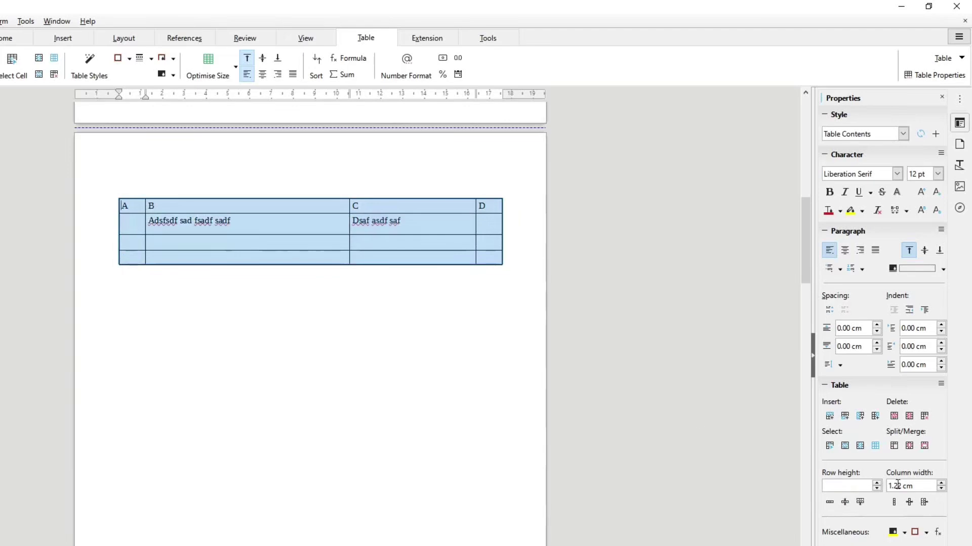
- Distribute all four table rows evenly and clear the table selection
{"action": "left_click", "coordinate": [860, 503]}
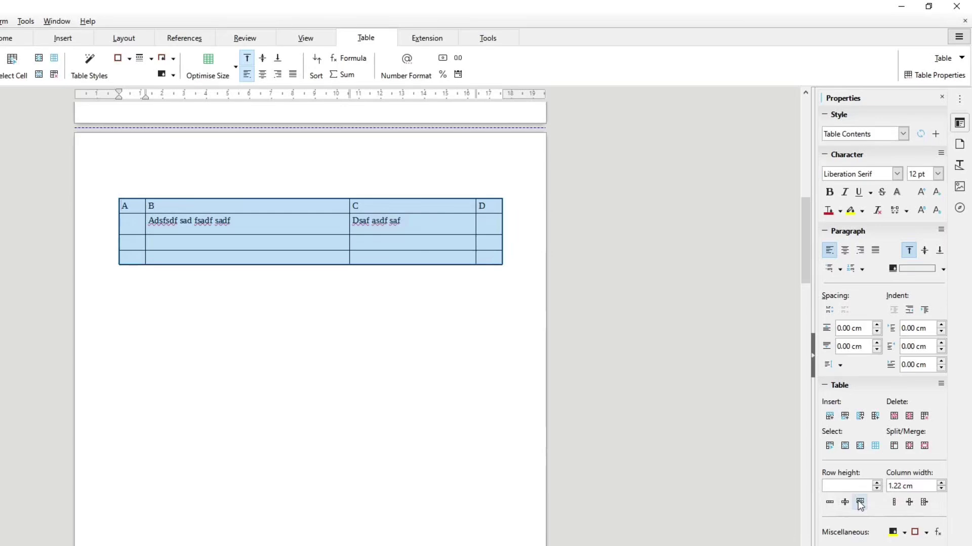
{"action": "left_click", "coordinate": [860, 503]}
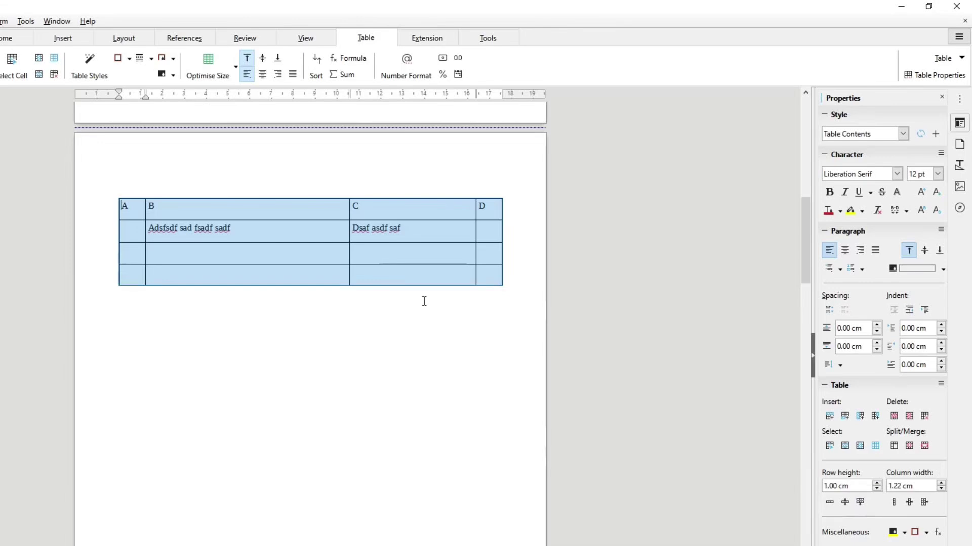
{"action": "left_click", "coordinate": [200, 239]}
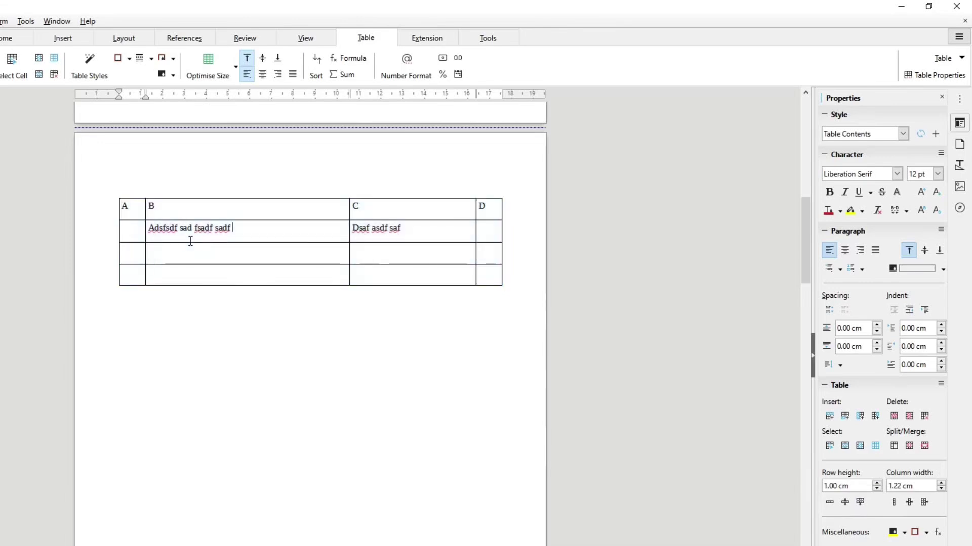
- Enlarge the second table row to a height of about 2 cm and check the row heights in column B
{"action": "left_click_drag", "start_coordinate": [125, 242], "coordinate": [124, 264]}
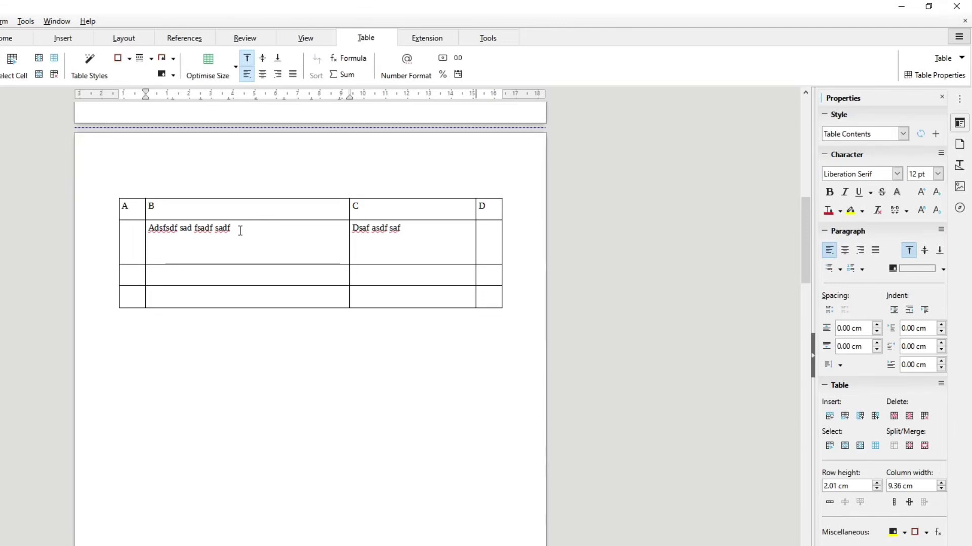
{"action": "left_click", "coordinate": [194, 208]}
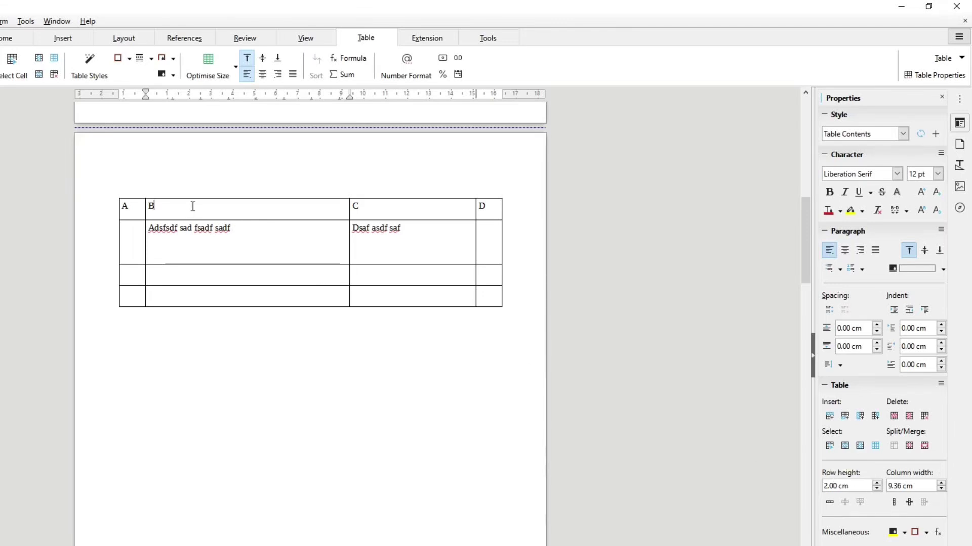
{"action": "left_click", "coordinate": [181, 278]}
- Distribute the rows of the whole table evenly again and check the heights of the second, third and fourth rows
{"action": "left_click_drag", "start_coordinate": [119, 208], "coordinate": [488, 341]}
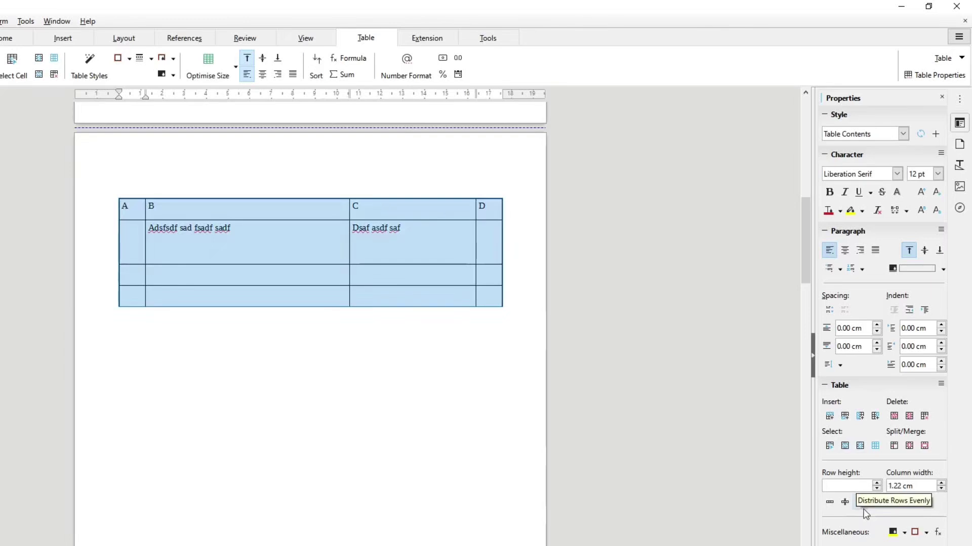
{"action": "left_click", "coordinate": [844, 502]}
{"action": "left_click", "coordinate": [197, 274]}
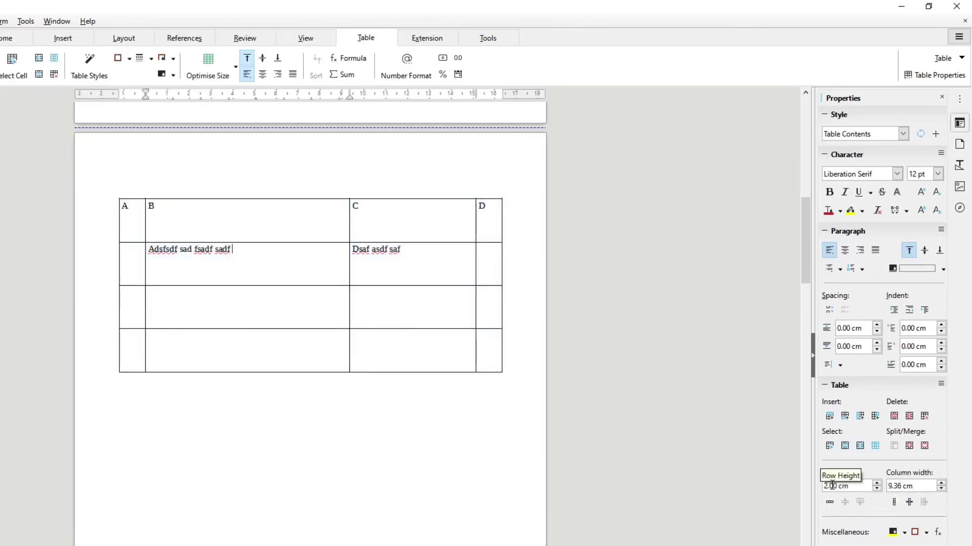
{"action": "left_click", "coordinate": [215, 311]}
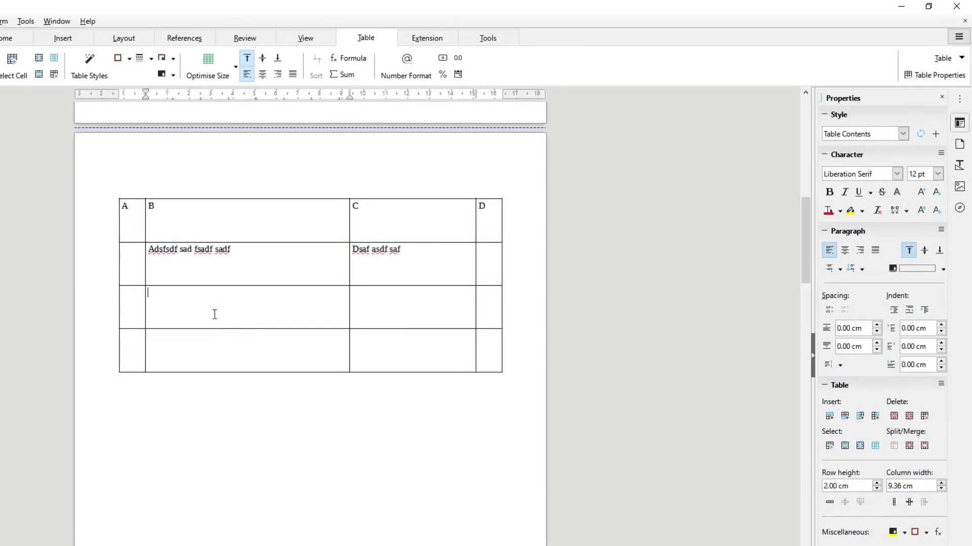
{"action": "left_click", "coordinate": [218, 348]}
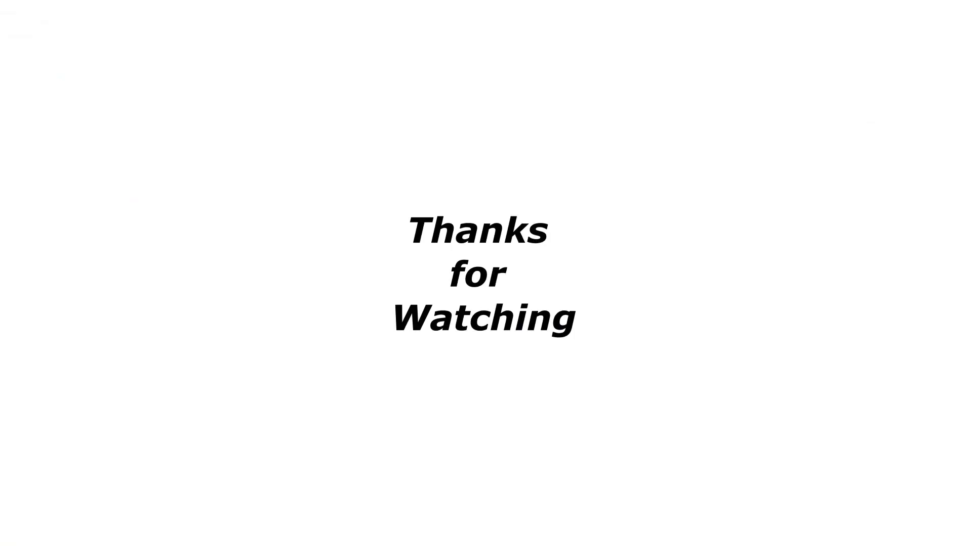